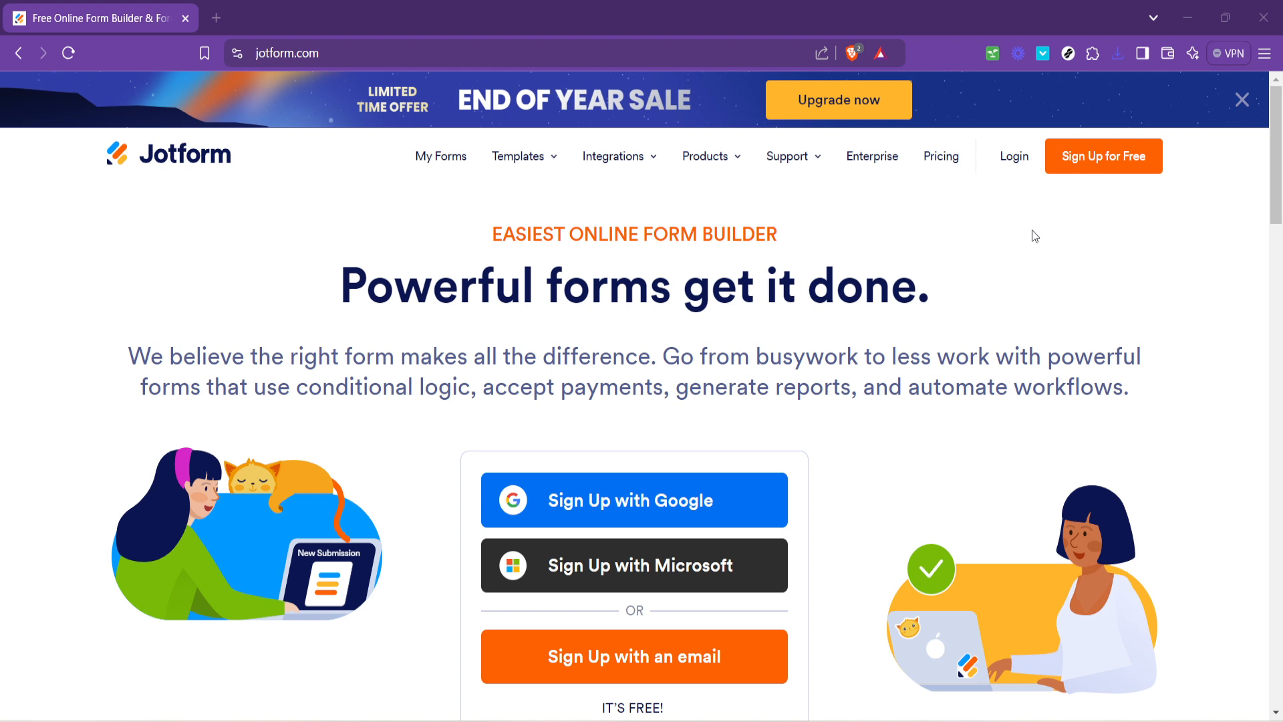
- Log in to Jotform with the existing Google account and approve the sign-in
click(1008, 159)
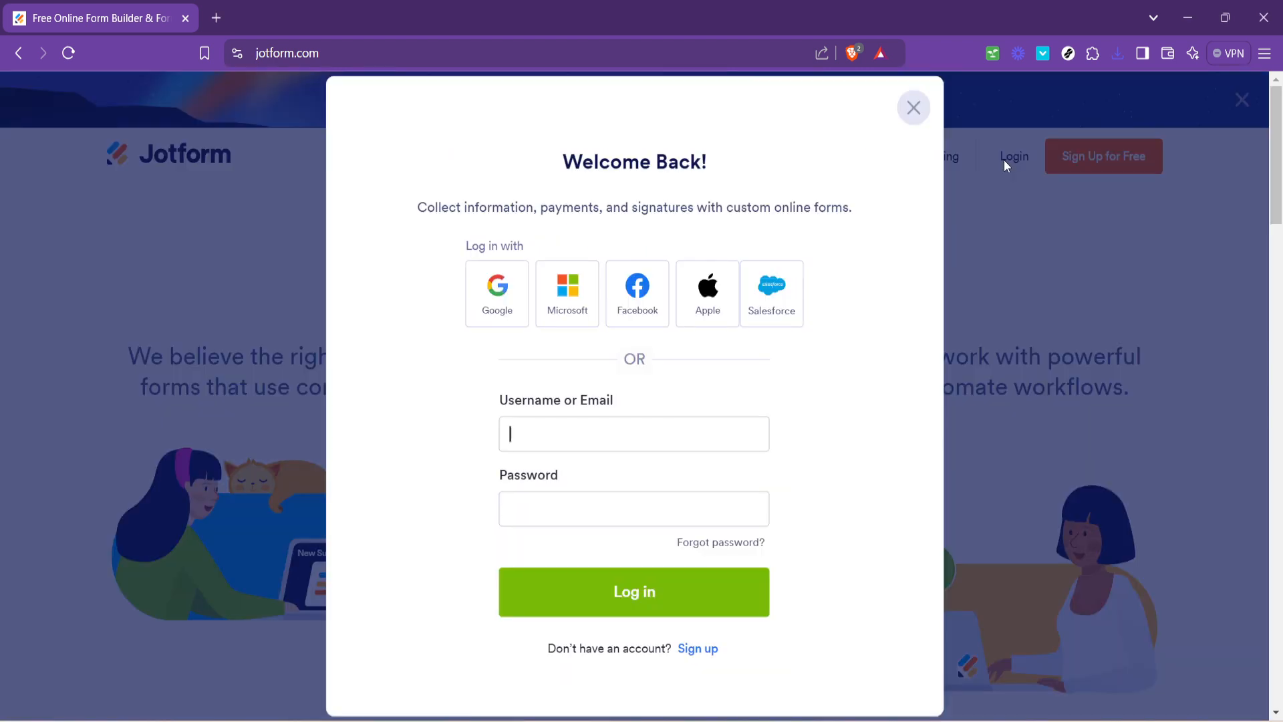
click(494, 304)
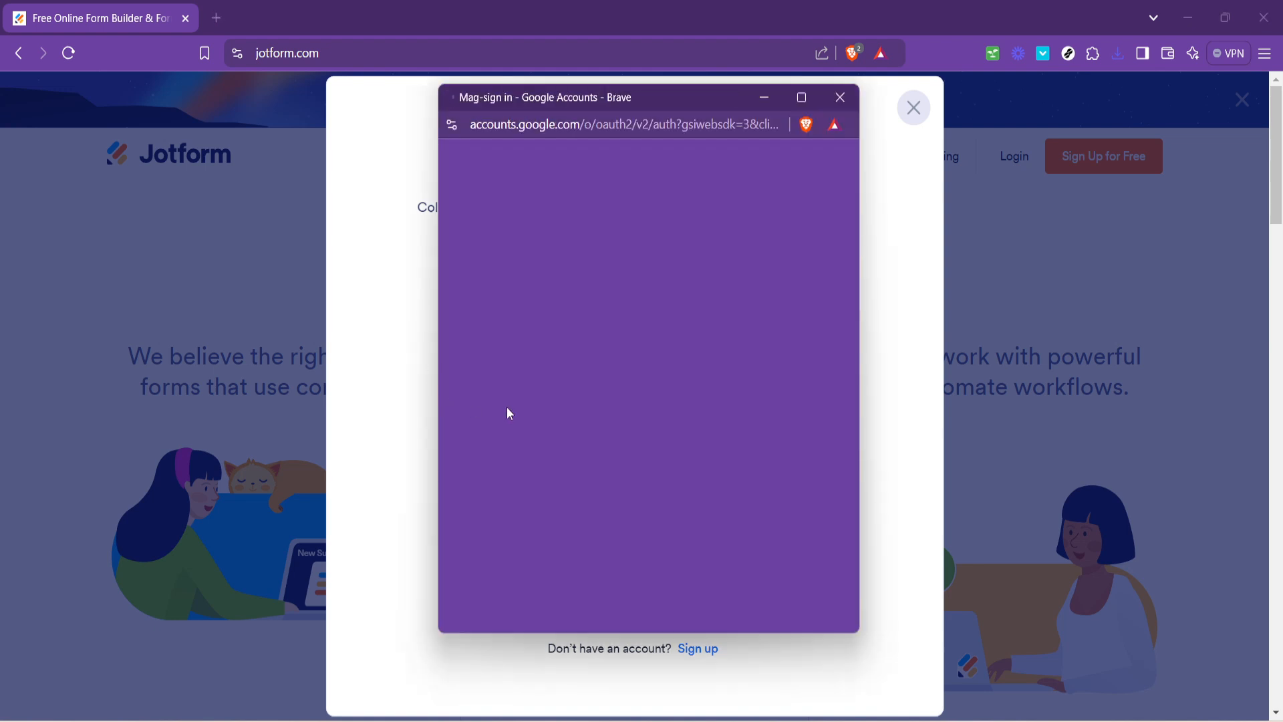
click(617, 395)
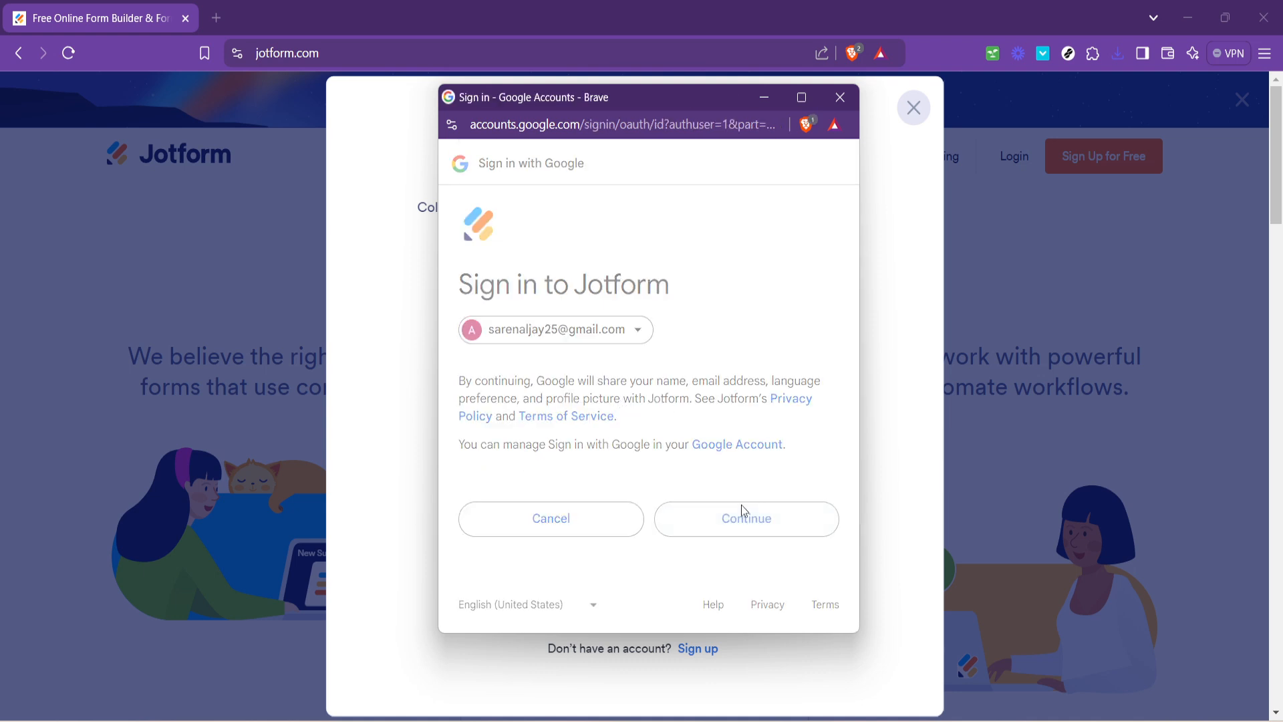
click(743, 507)
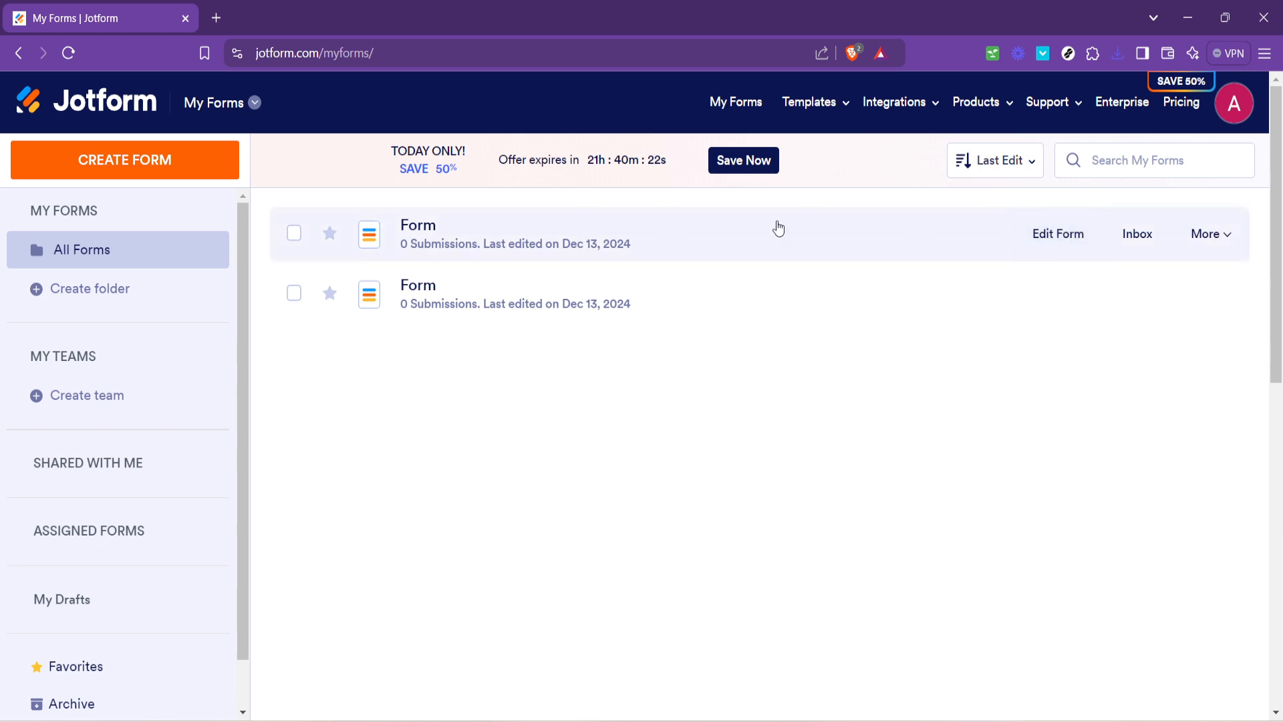
- Open the first form for editing and add Heading, Date Picker and Address elements to it
click(1040, 244)
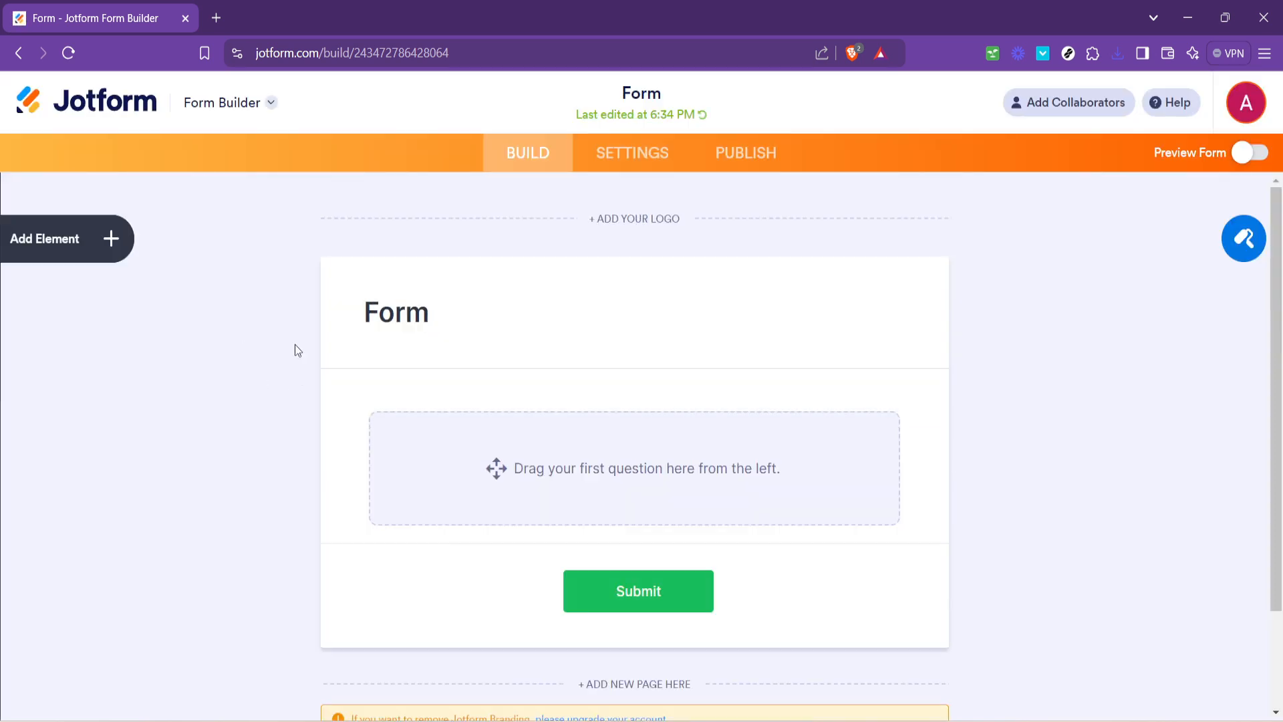
click(70, 248)
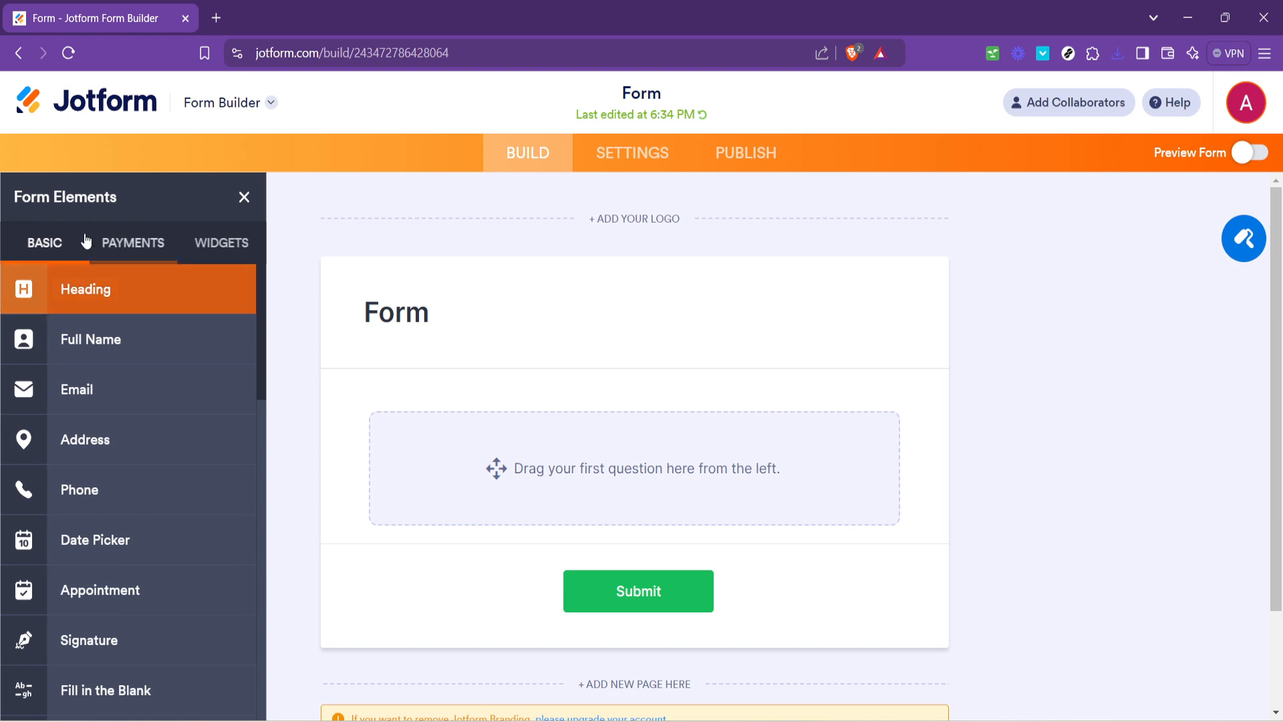
drag(148, 300, 543, 384)
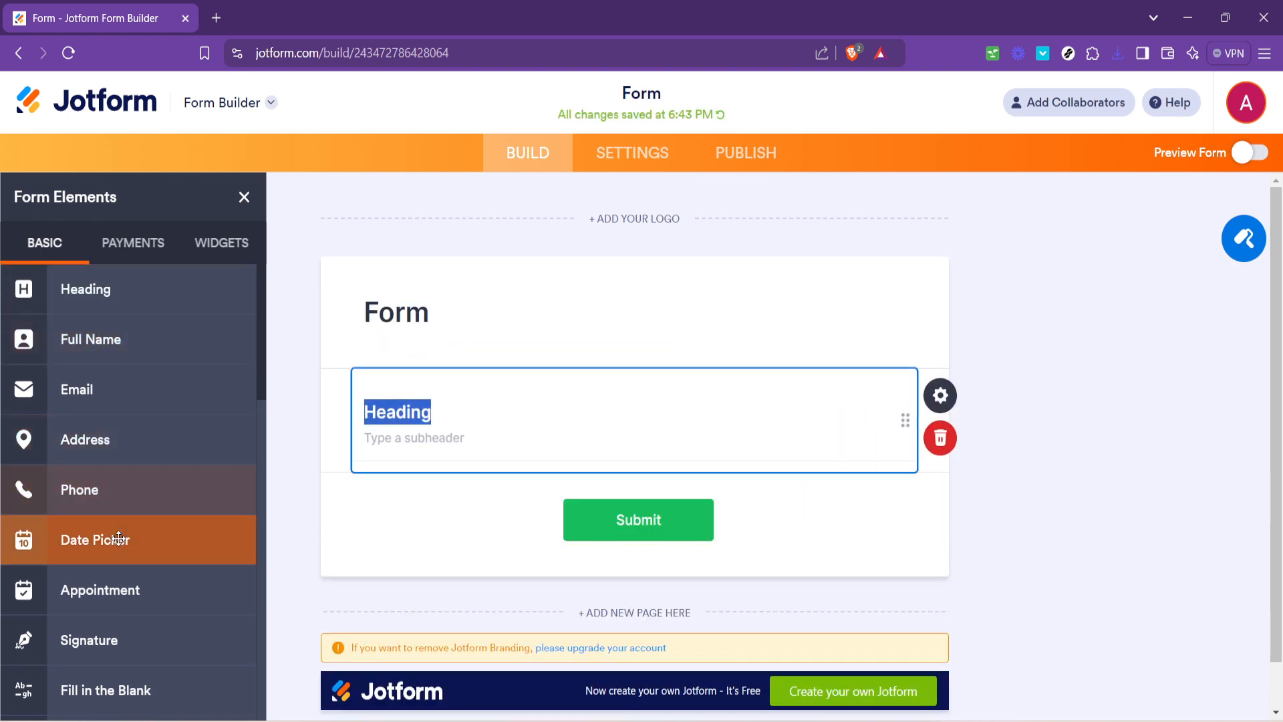
drag(113, 543, 427, 512)
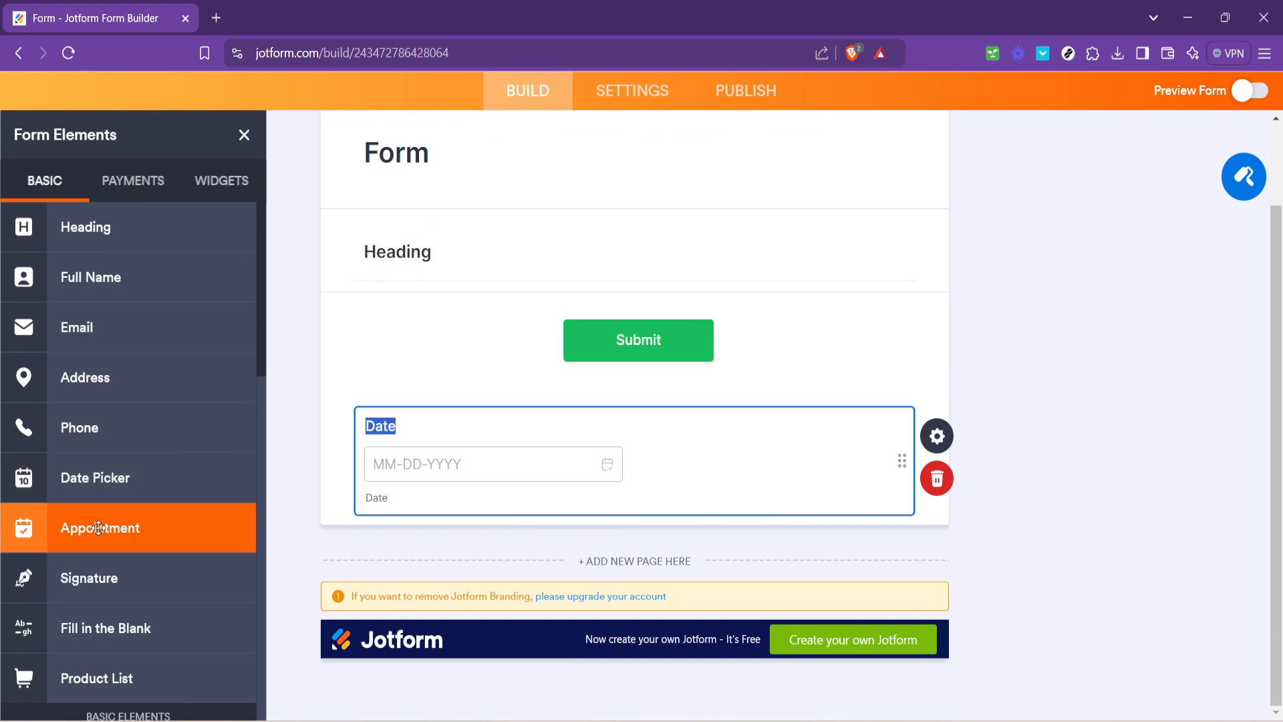
drag(115, 377, 439, 383)
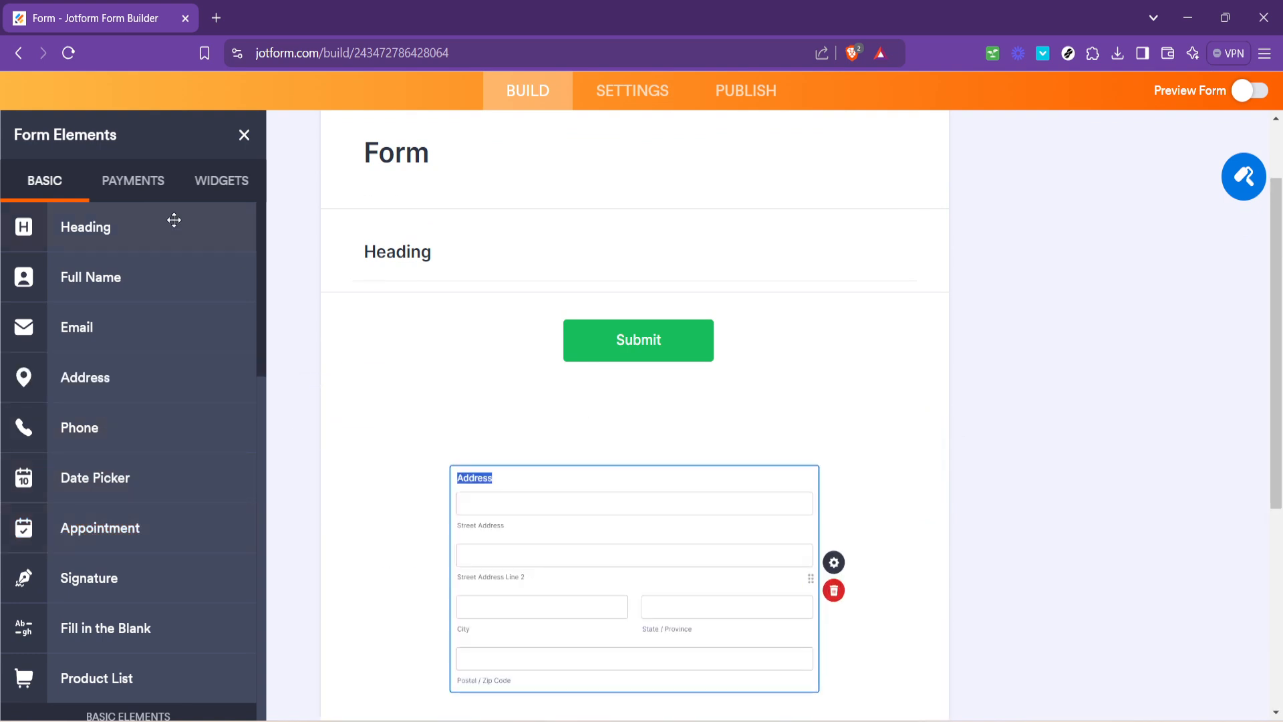
- Browse the payment and widget elements and try to add a Terms & Conditions widget below the date field
click(133, 191)
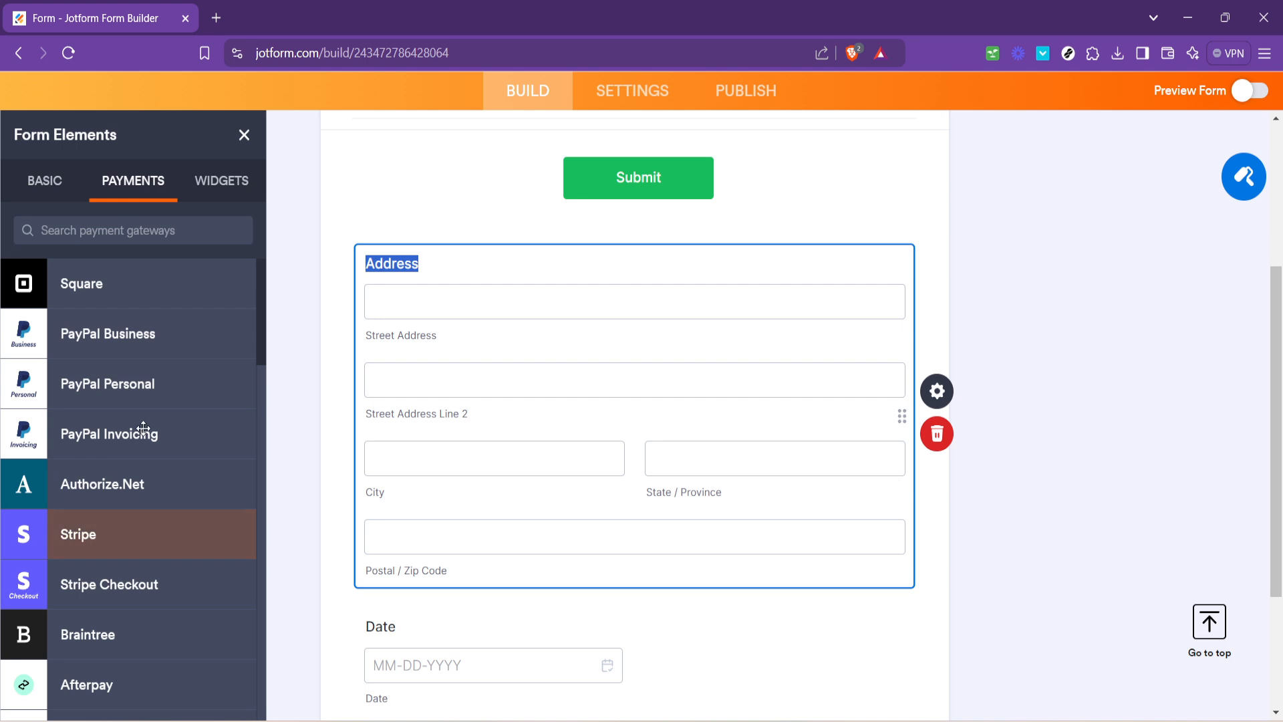
click(220, 184)
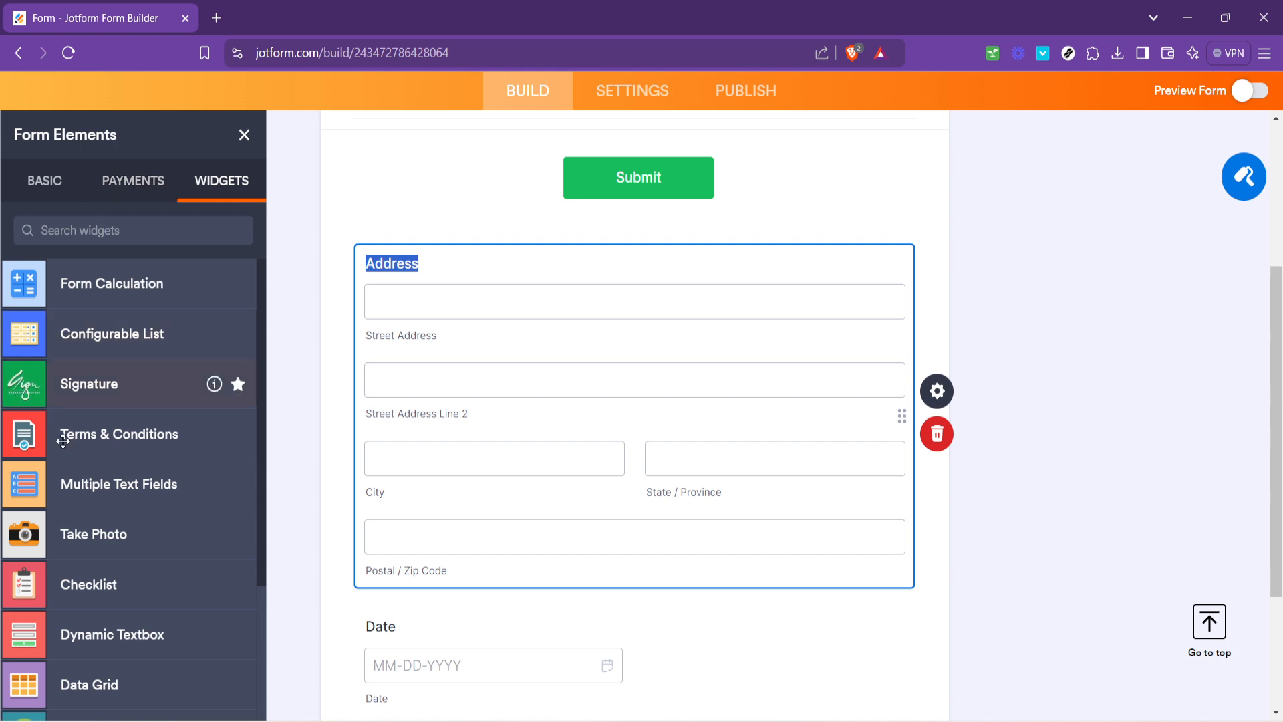
drag(86, 447, 503, 491)
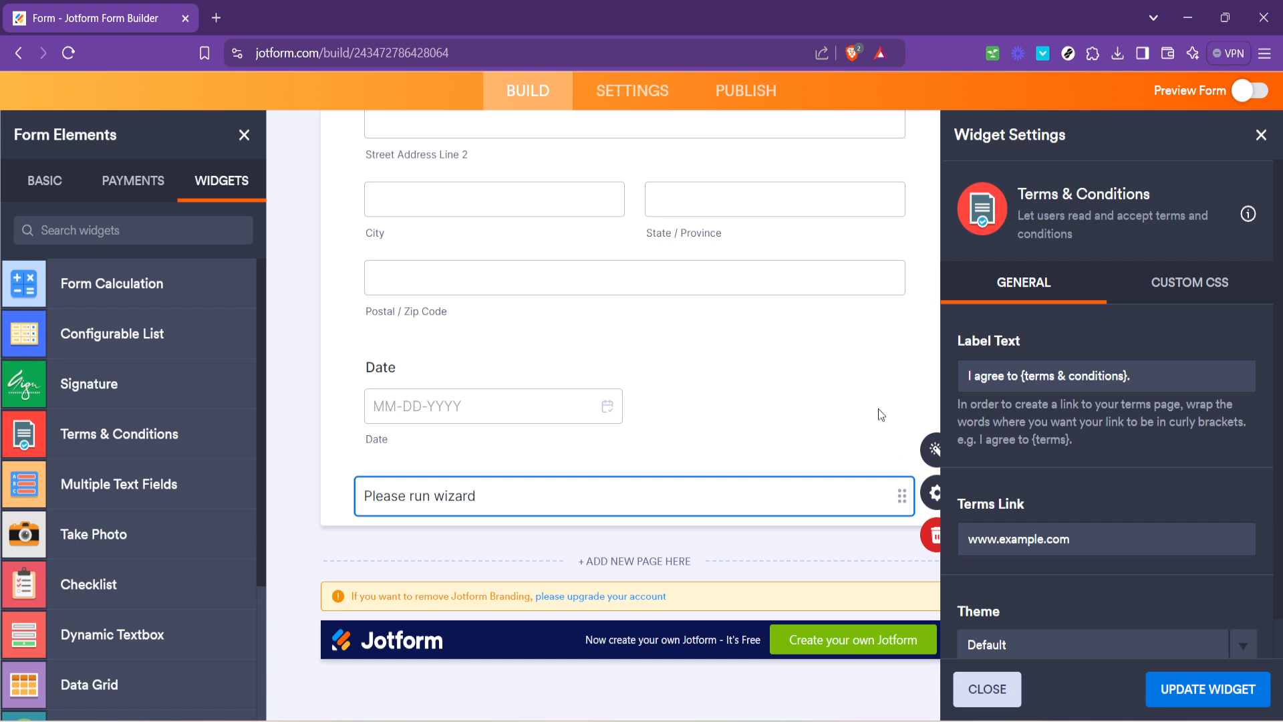
click(1001, 689)
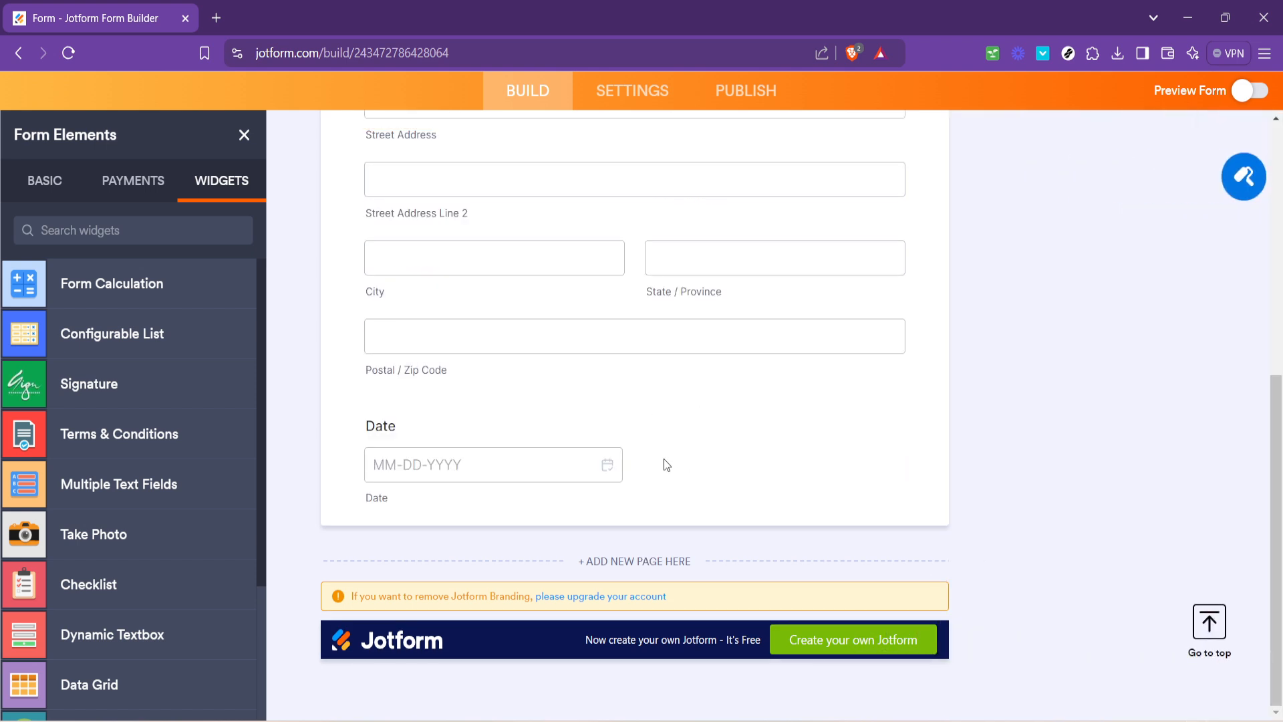
- Open the Form Designer and examine its color, theme and style options alongside the form
scroll(663, 458, up, 2)
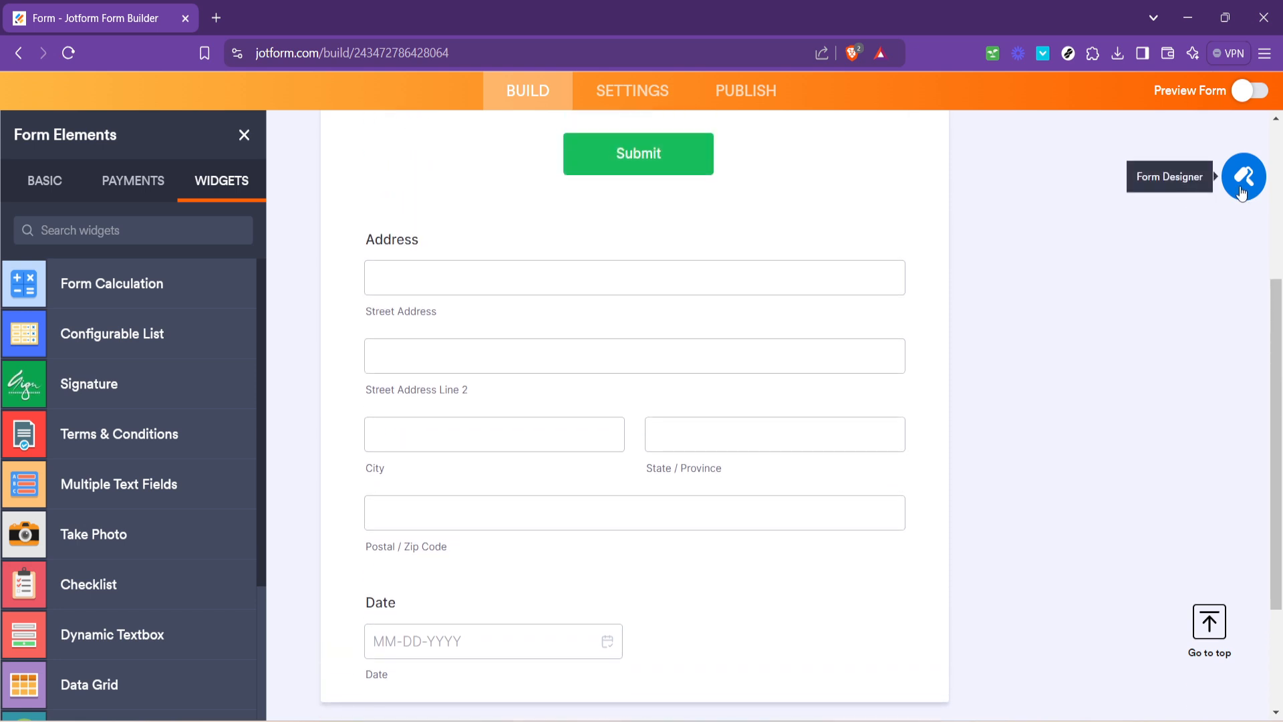
click(1242, 192)
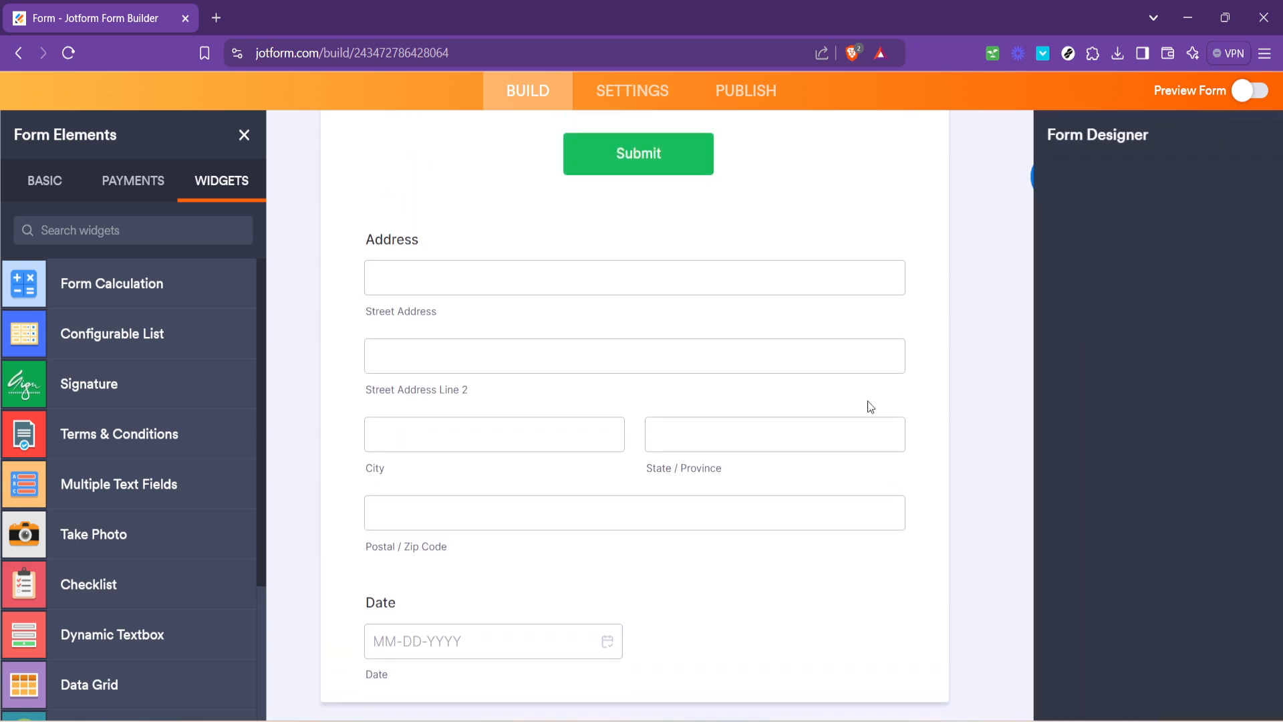
scroll(826, 368, down, 2)
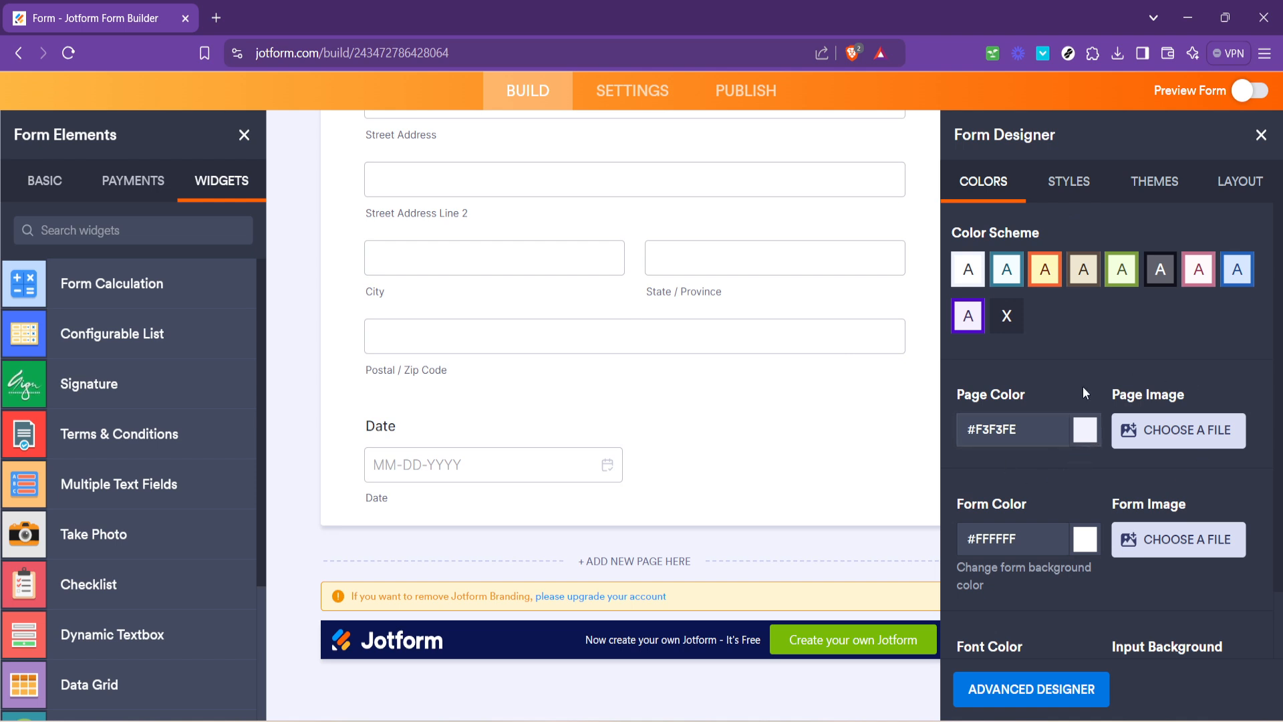
click(1066, 184)
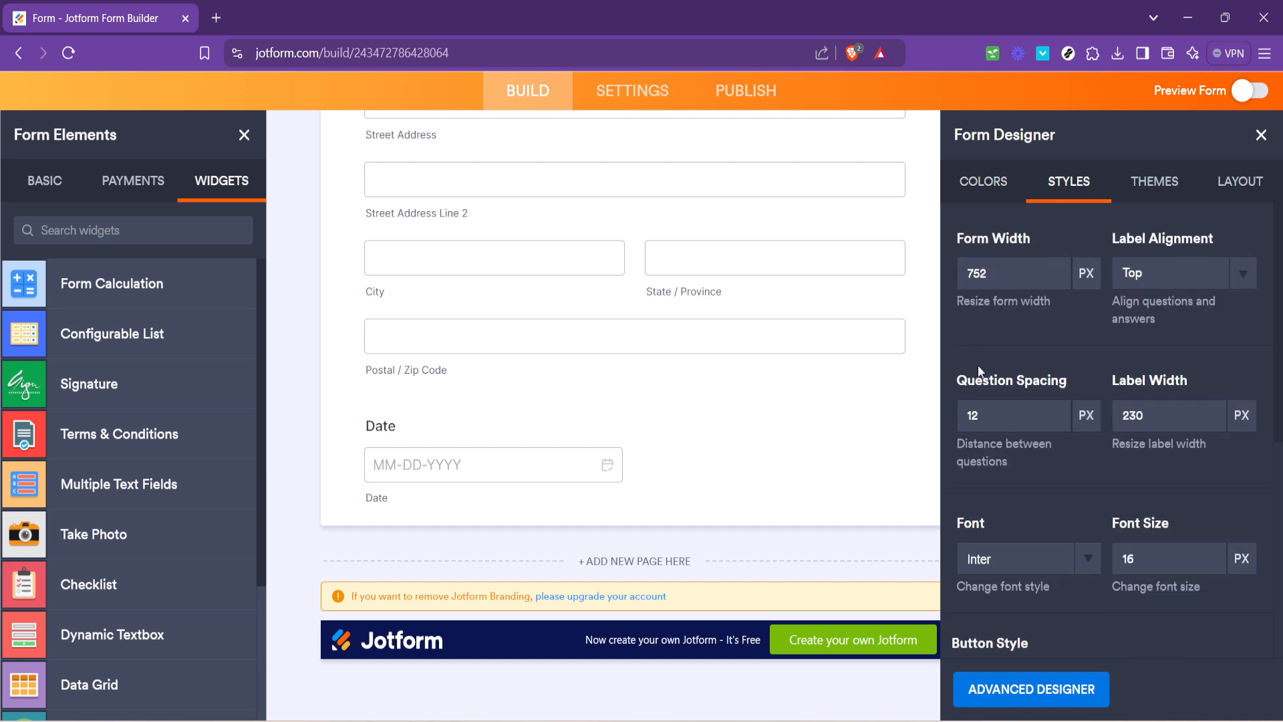
click(1129, 192)
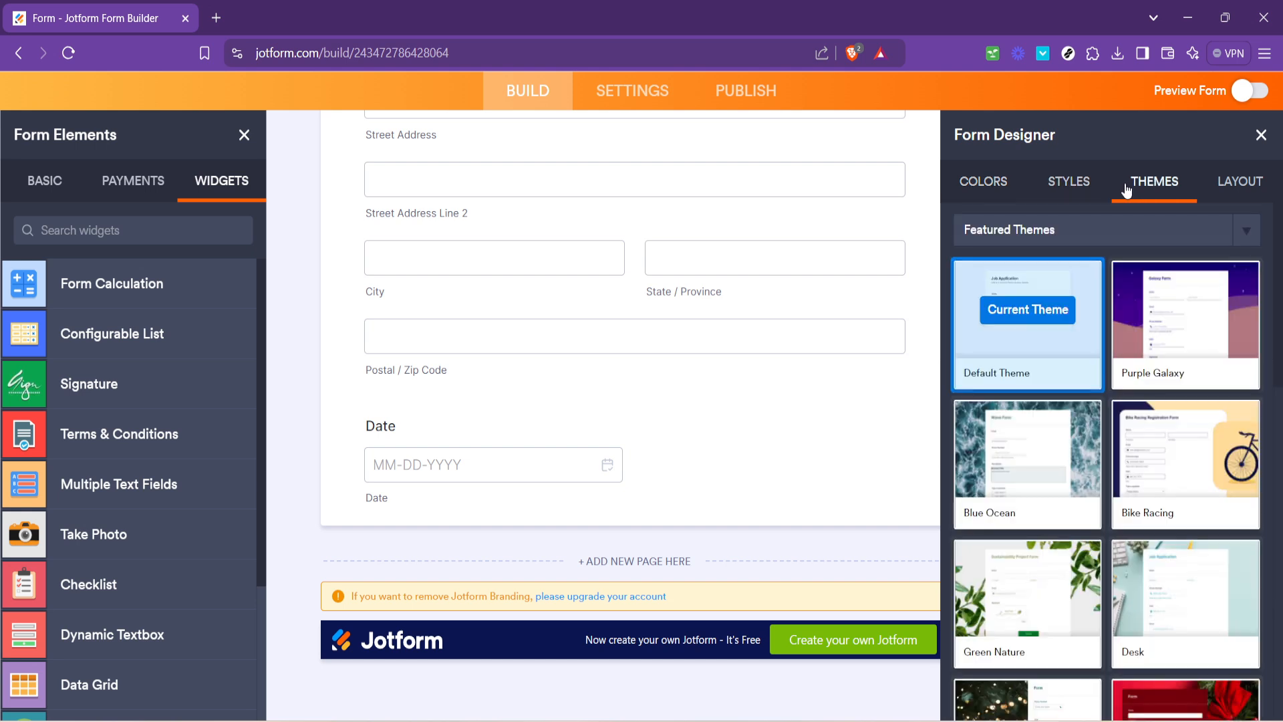
mouse_move(1214, 351)
scroll(732, 370, up, 4)
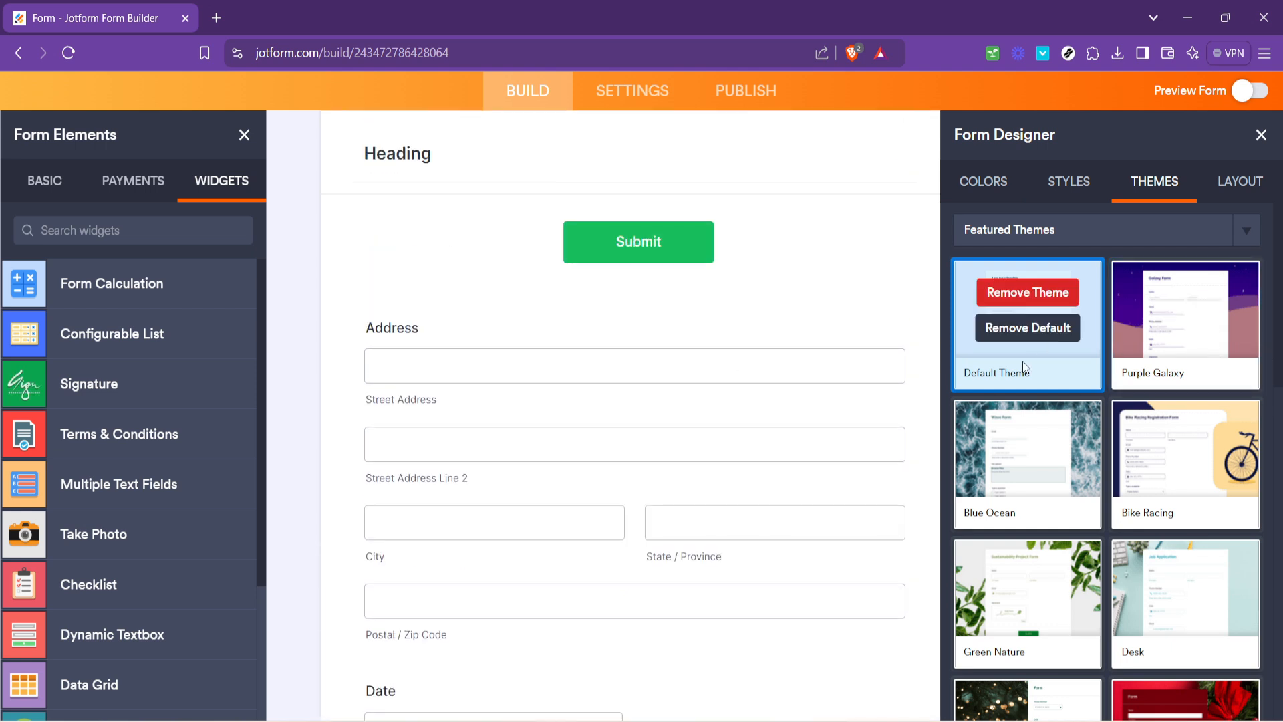
mouse_move(1161, 348)
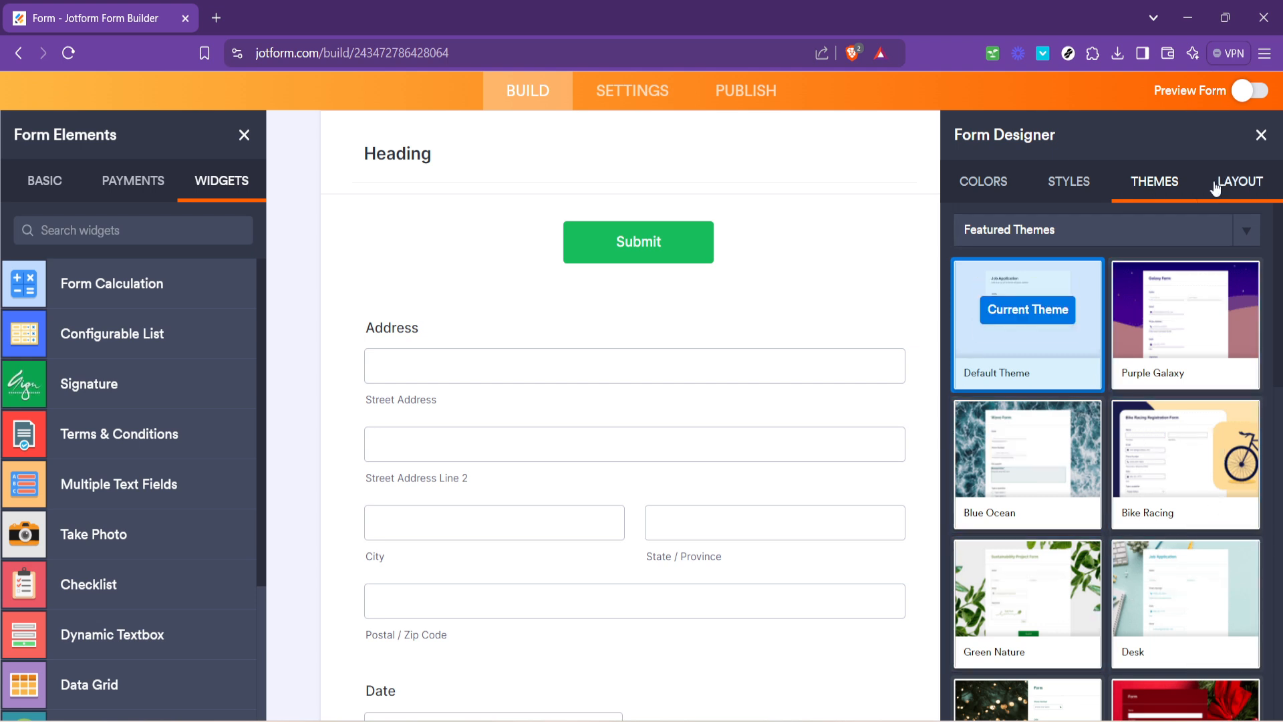
scroll(717, 373, down, 4)
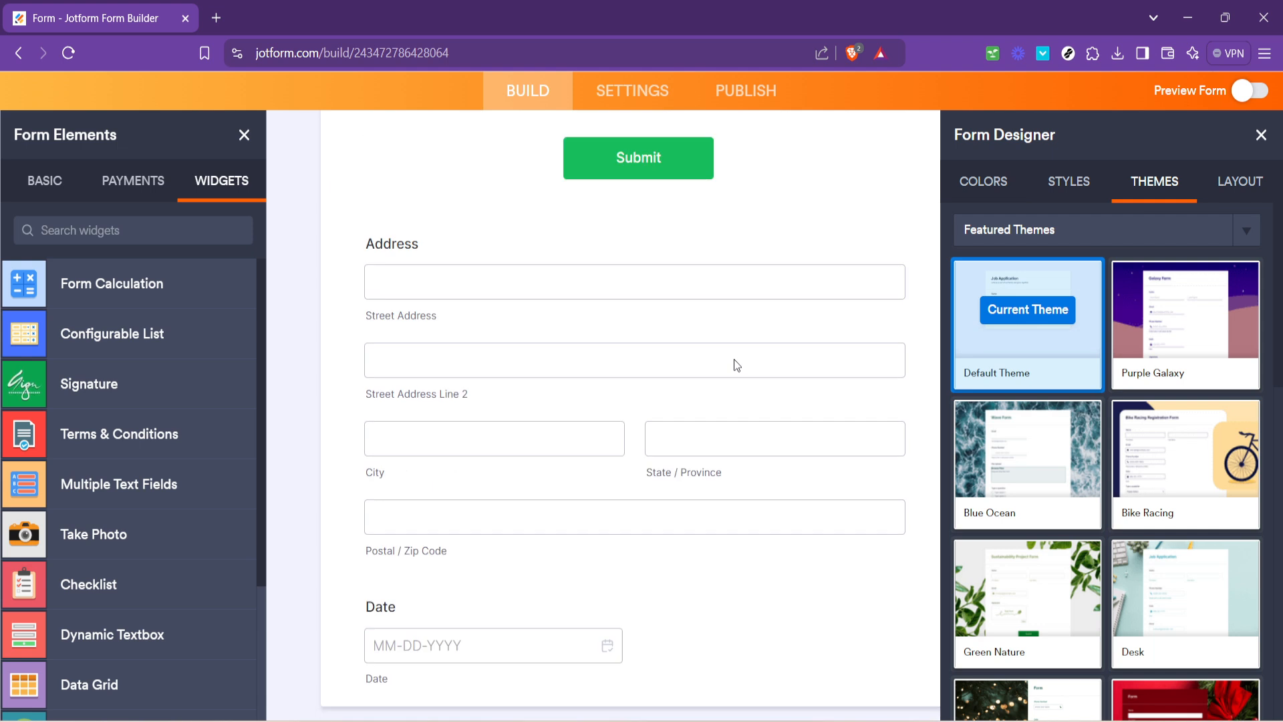
scroll(722, 381, up, 4)
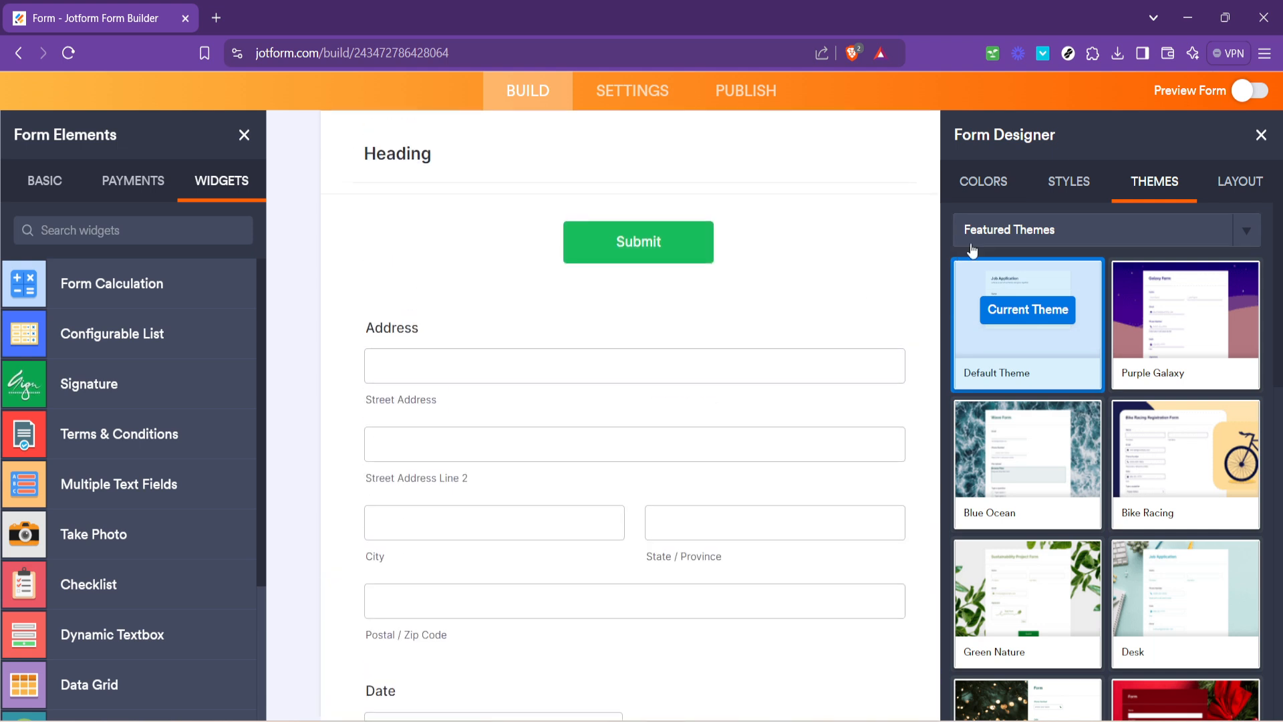
click(1068, 182)
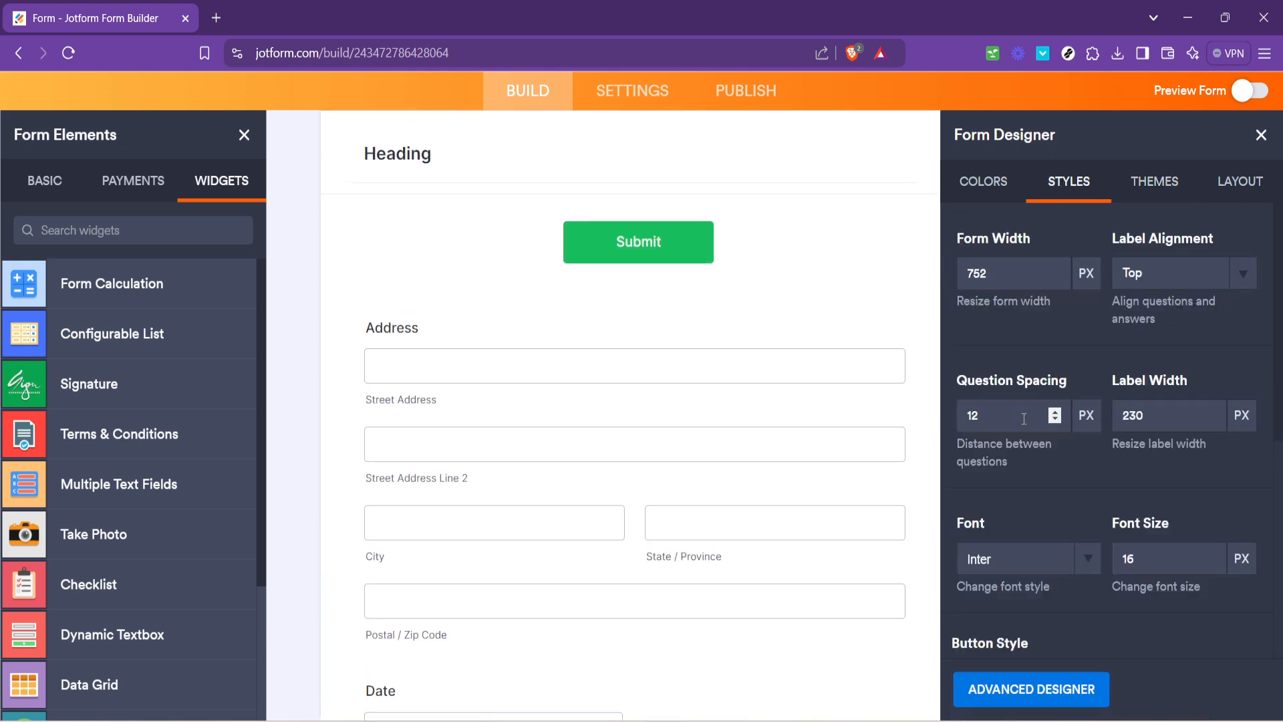
scroll(1024, 419, down, 3)
scroll(711, 472, down, 3)
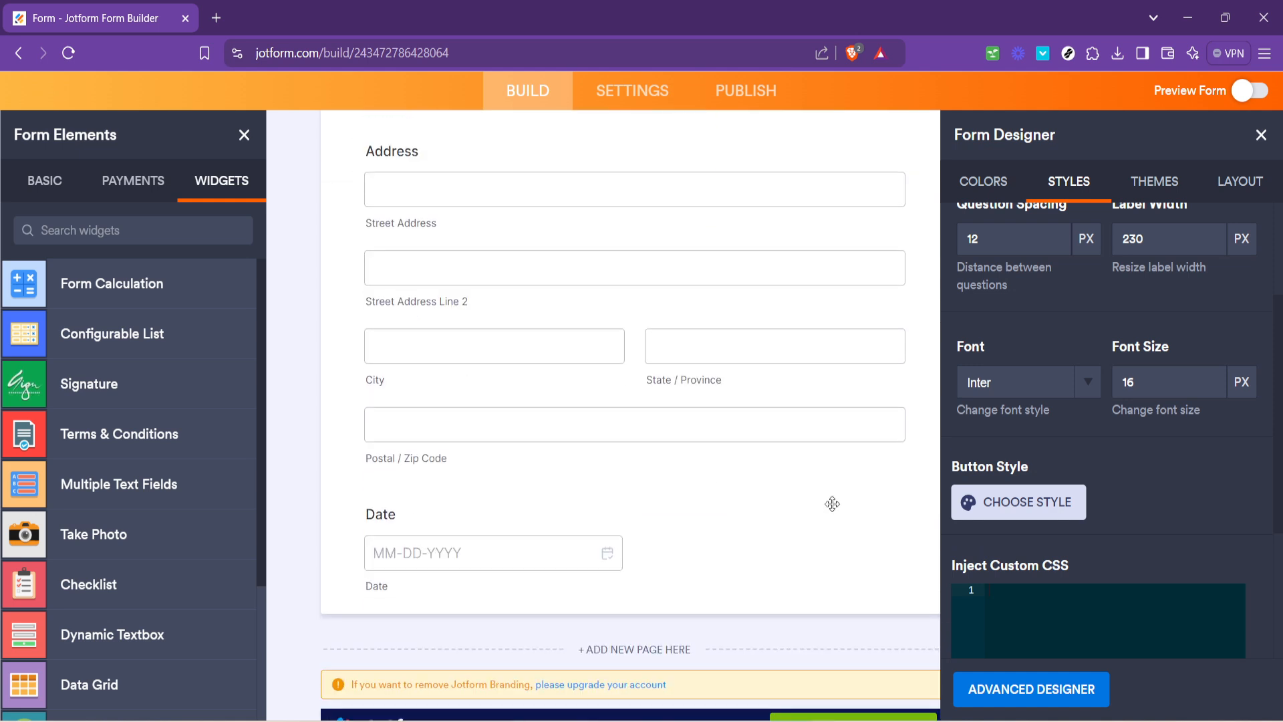
scroll(915, 441, up, 3)
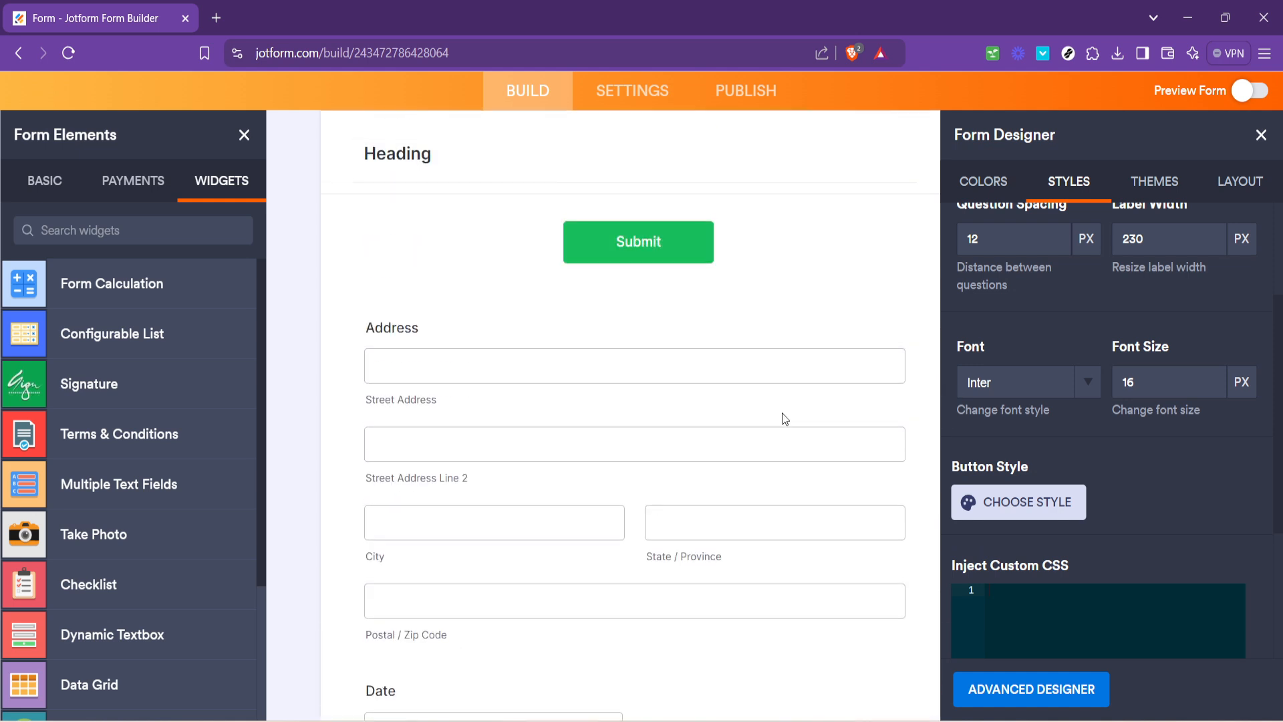
scroll(785, 419, down, 2)
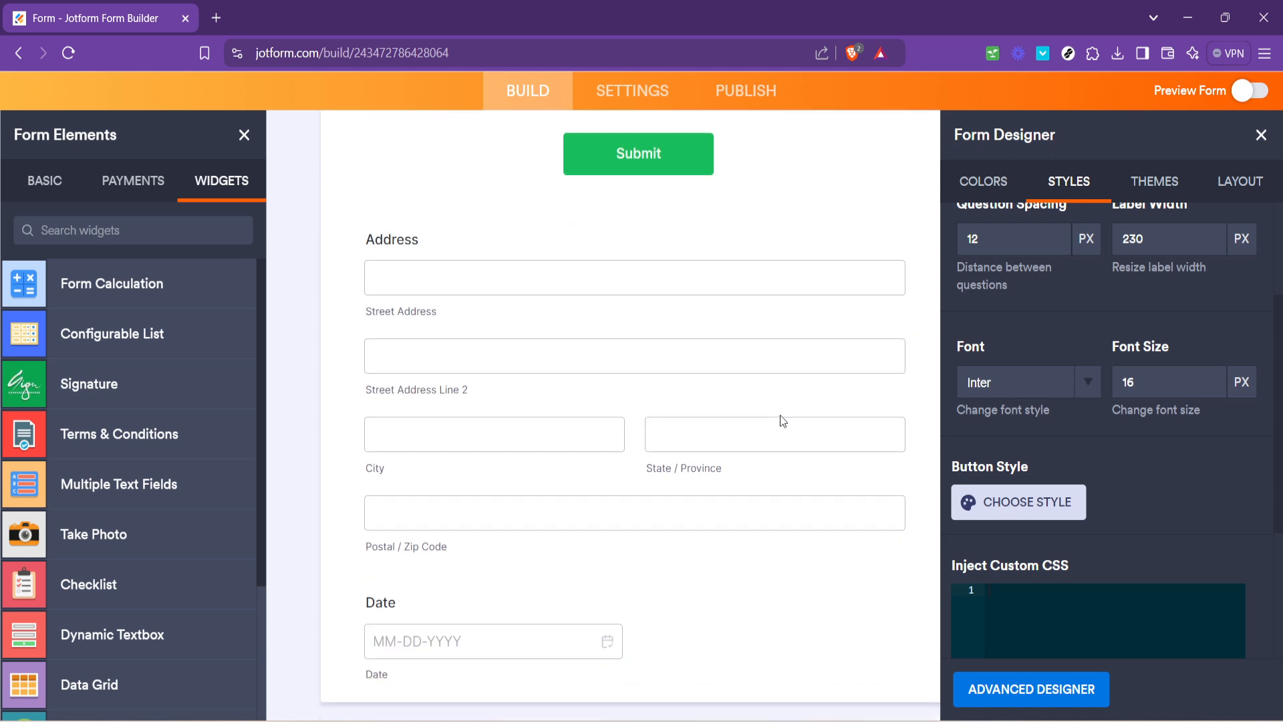
- Look through the featured themes and apply the Purple Galaxy theme to the form
click(1182, 192)
mouse_move(1086, 469)
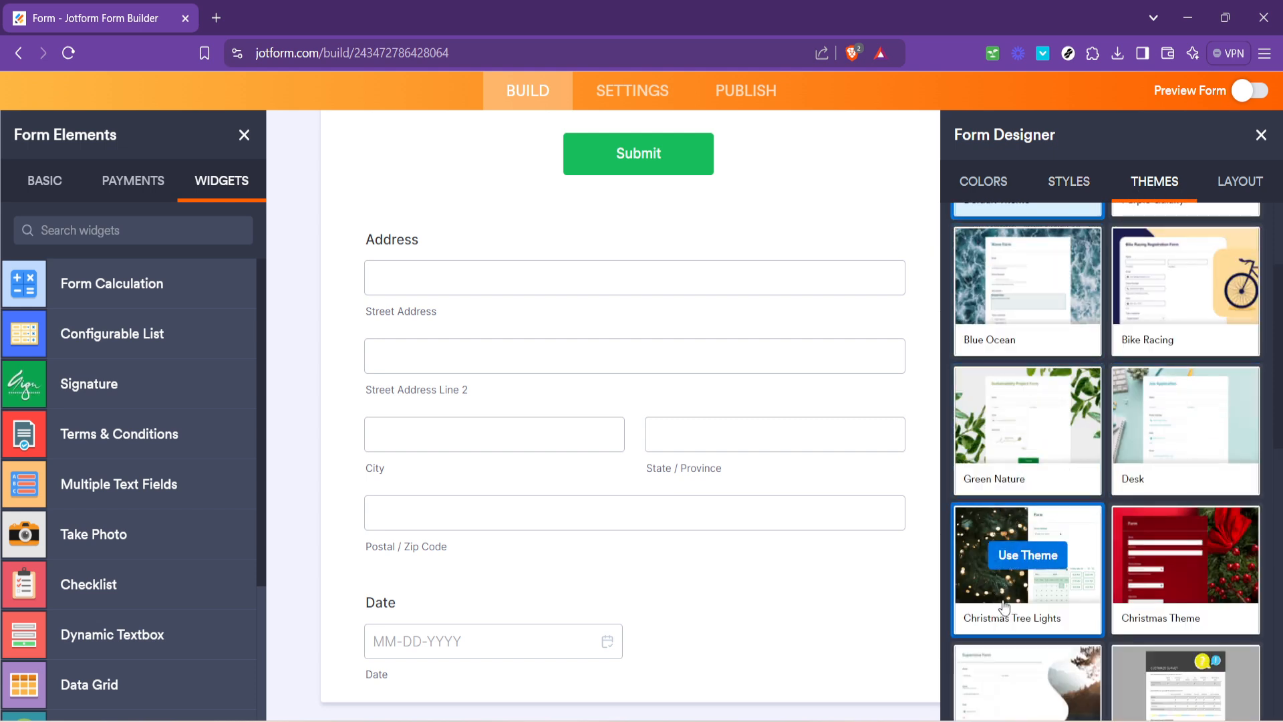
mouse_move(1145, 578)
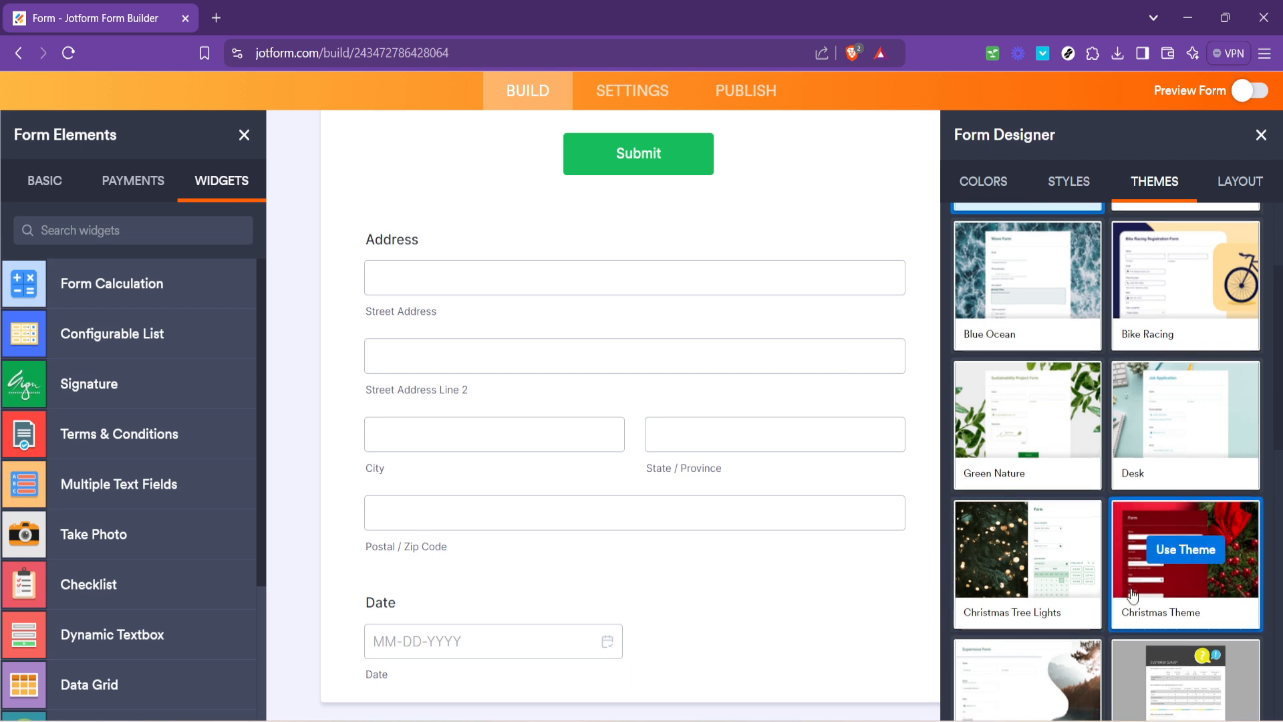
scroll(1127, 641, down, 3)
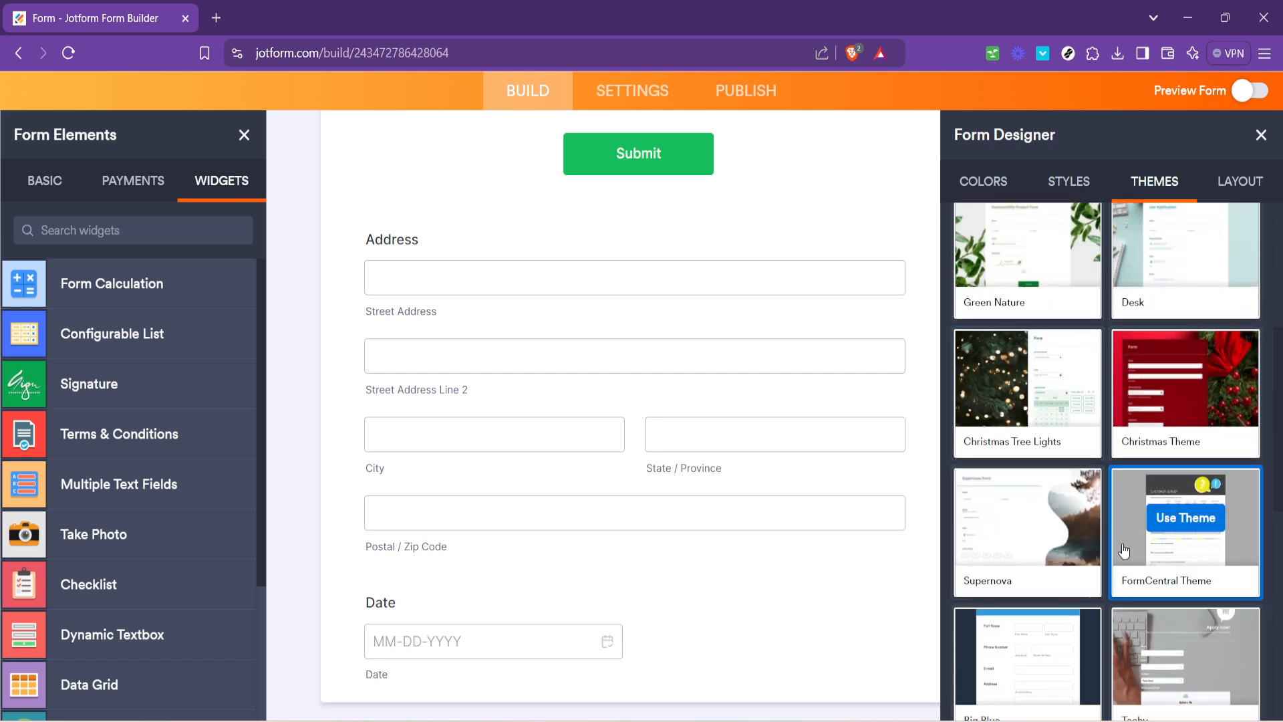
scroll(1112, 551, down, 1)
scroll(1113, 551, down, 2)
scroll(1114, 535, up, 5)
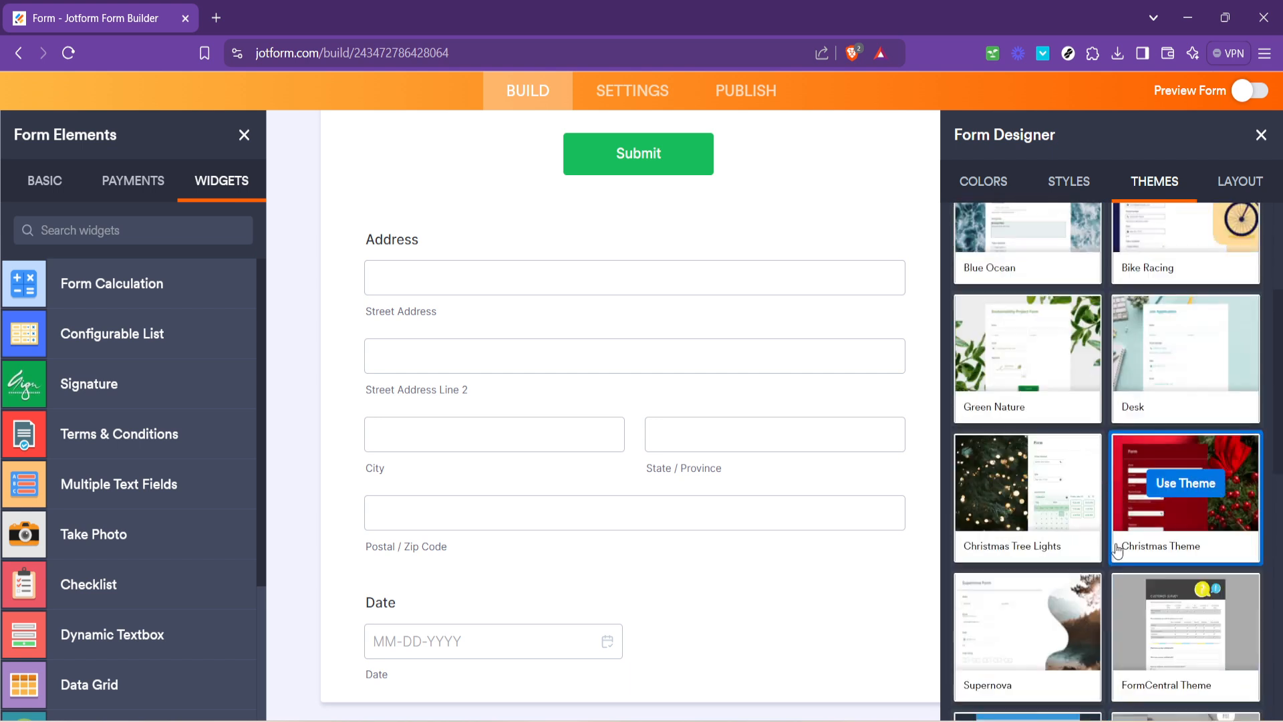
scroll(1114, 533, up, 2)
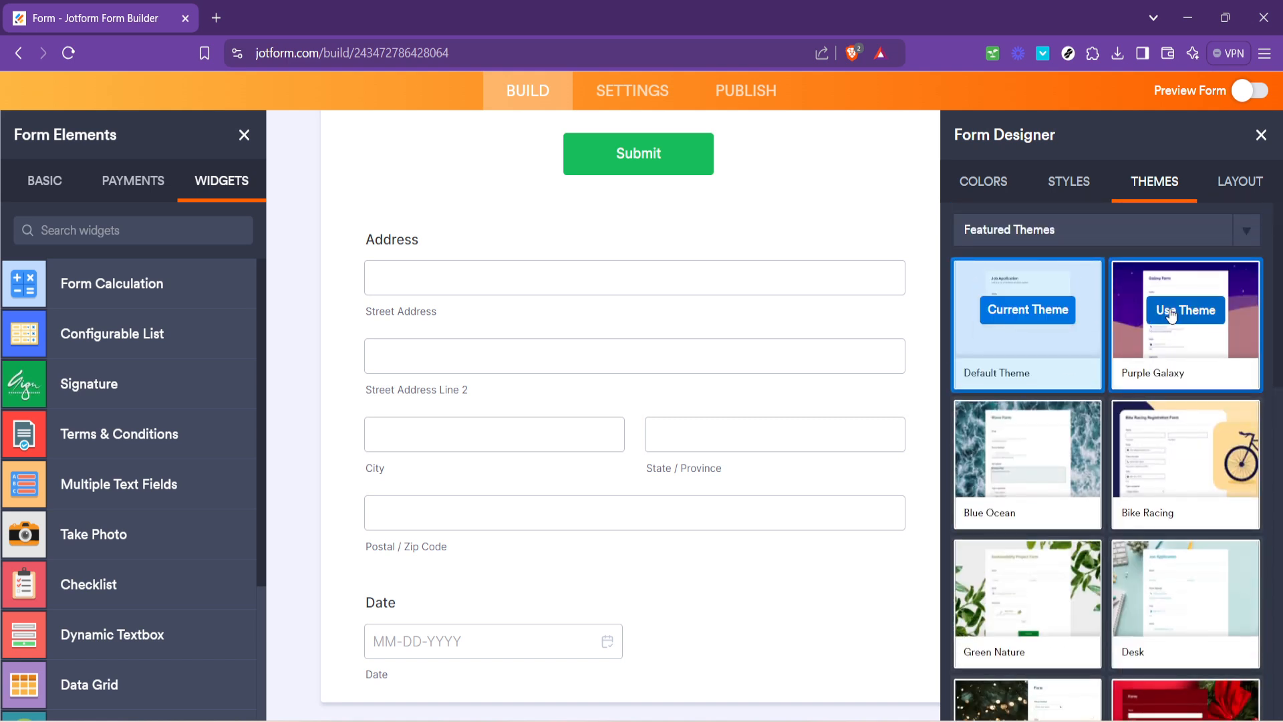
click(1162, 314)
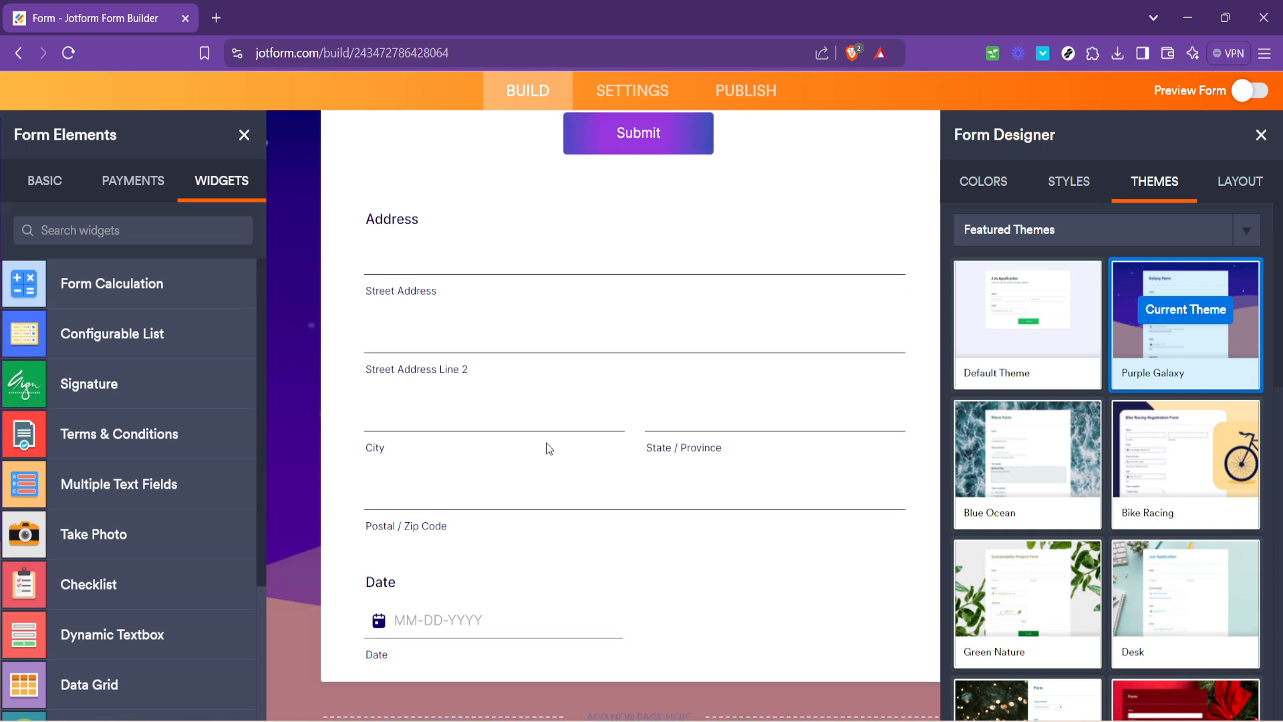
scroll(547, 442, down, 3)
scroll(531, 559, up, 7)
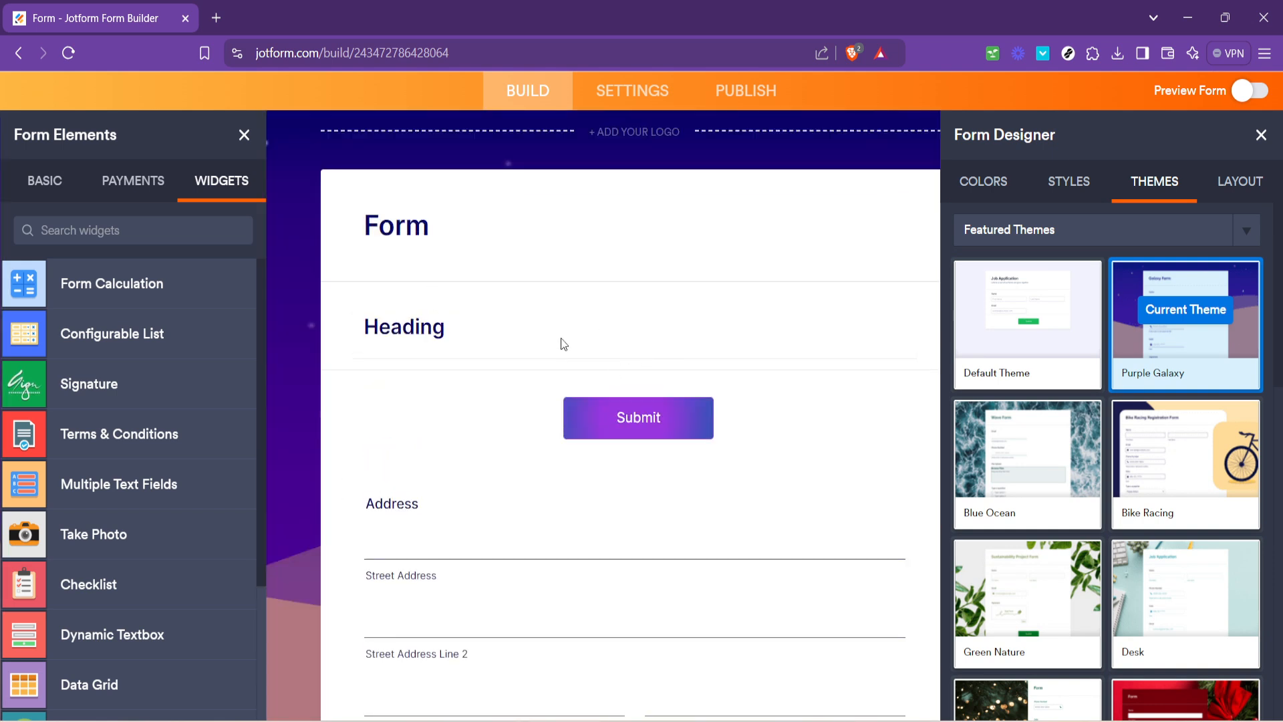
scroll(559, 343, down, 4)
scroll(548, 386, up, 6)
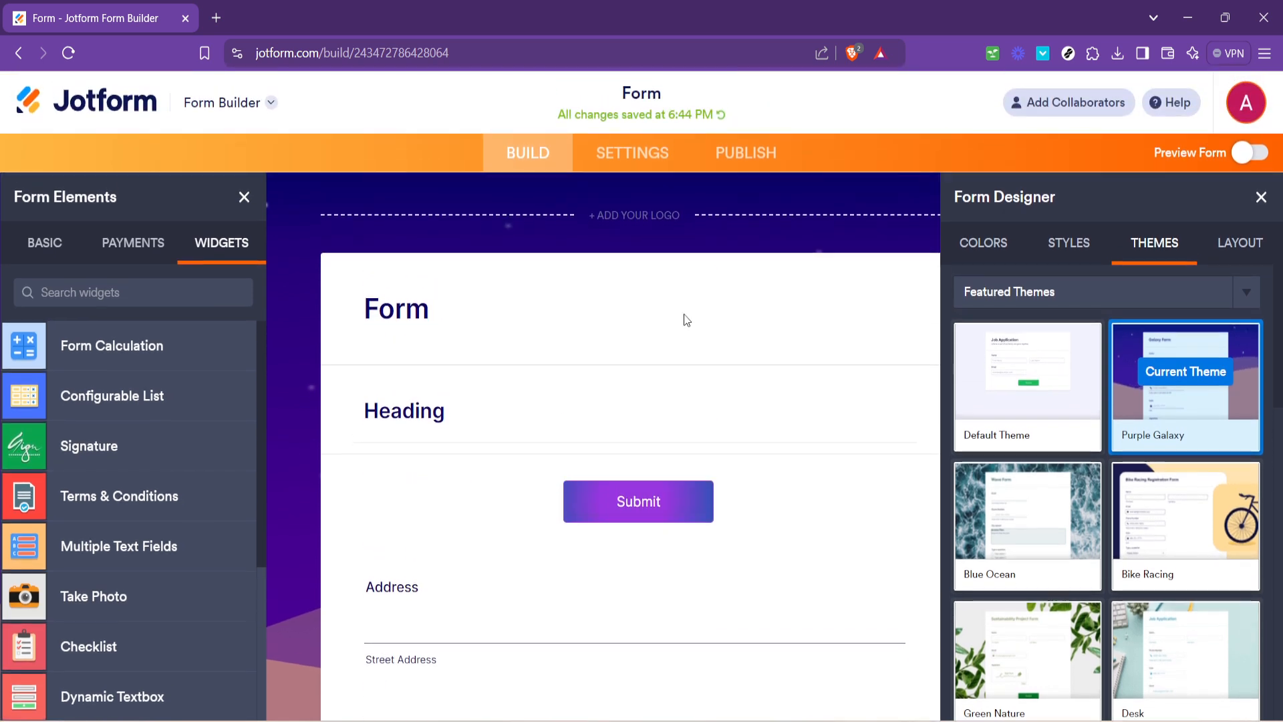
scroll(682, 318, down, 5)
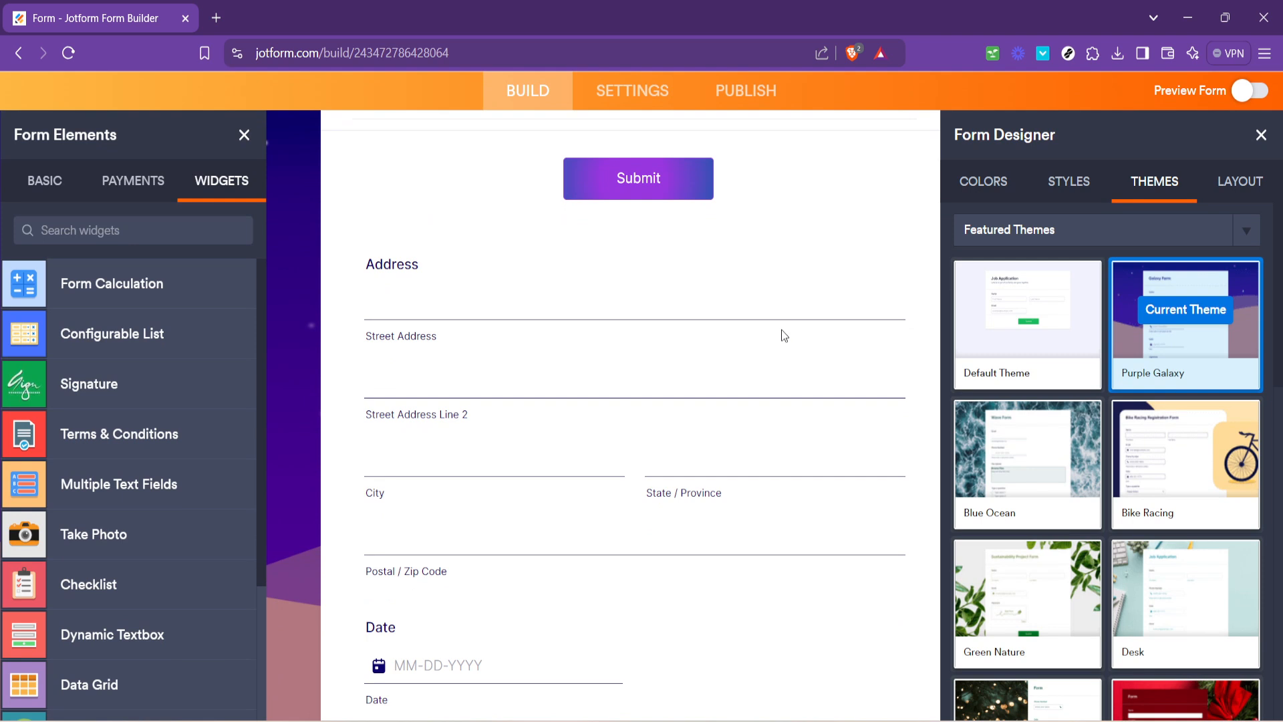